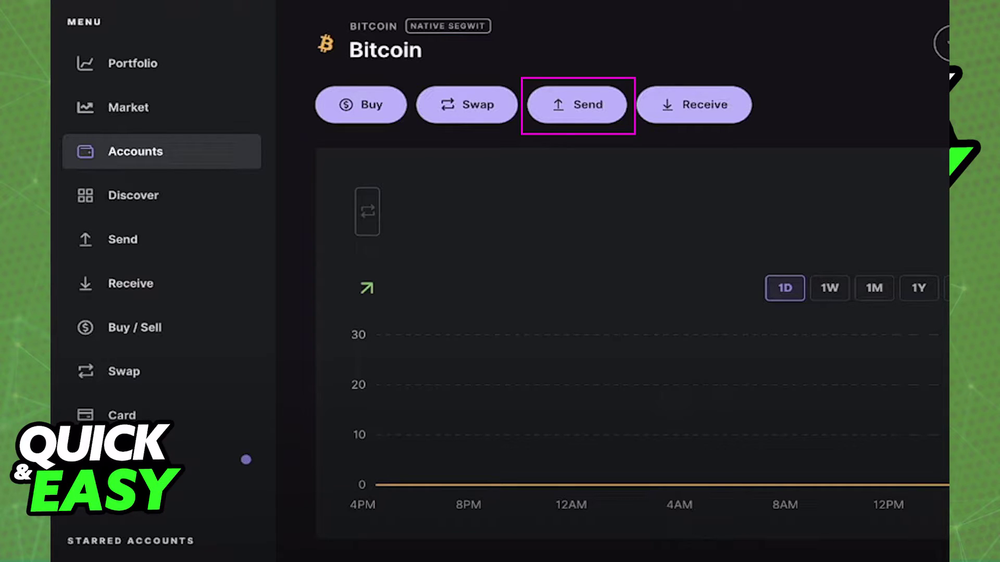
Step: Open the Send dialog from the Bitcoin account page, reaching the empty recipient address step
left_click(578, 106)
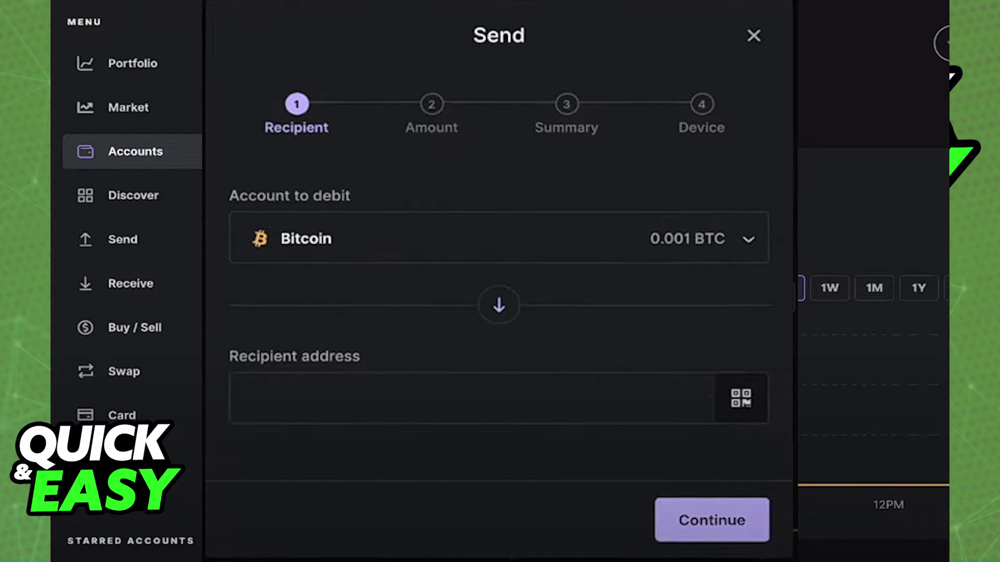